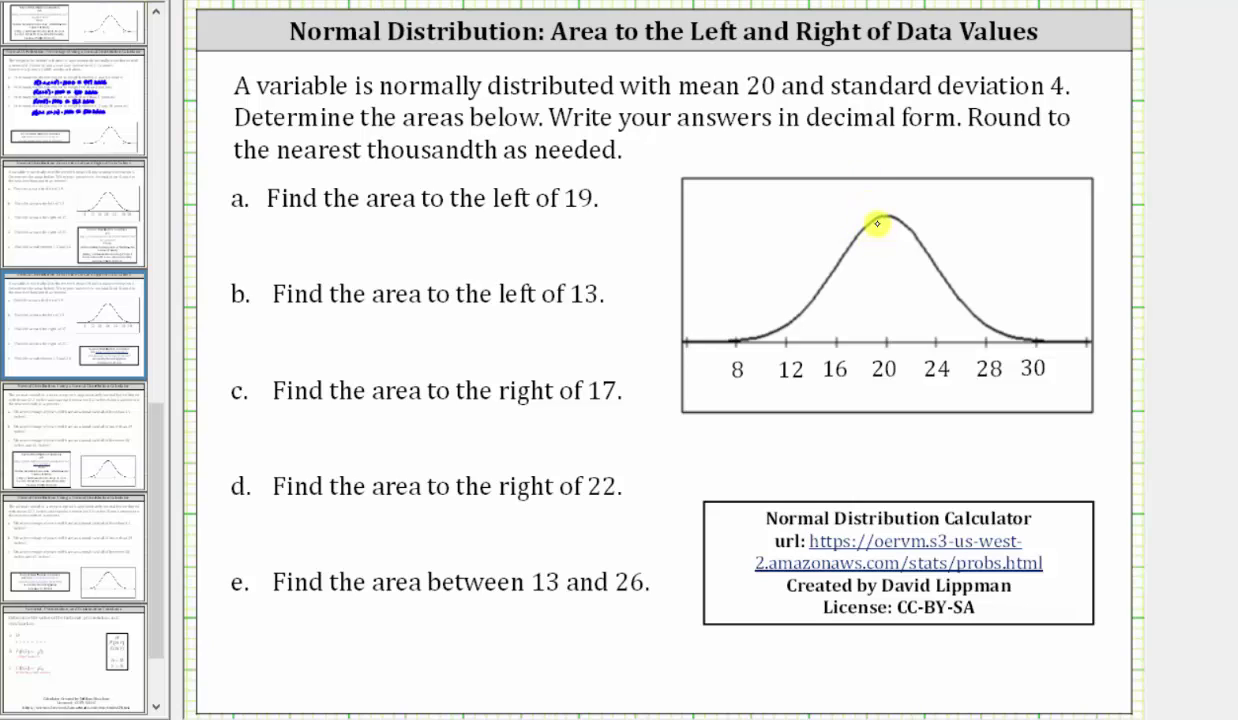
Step: Draw a line at 19 on the curve, shade the area left of it, and begin part a's answer
left_click_drag(876, 220, 873, 340)
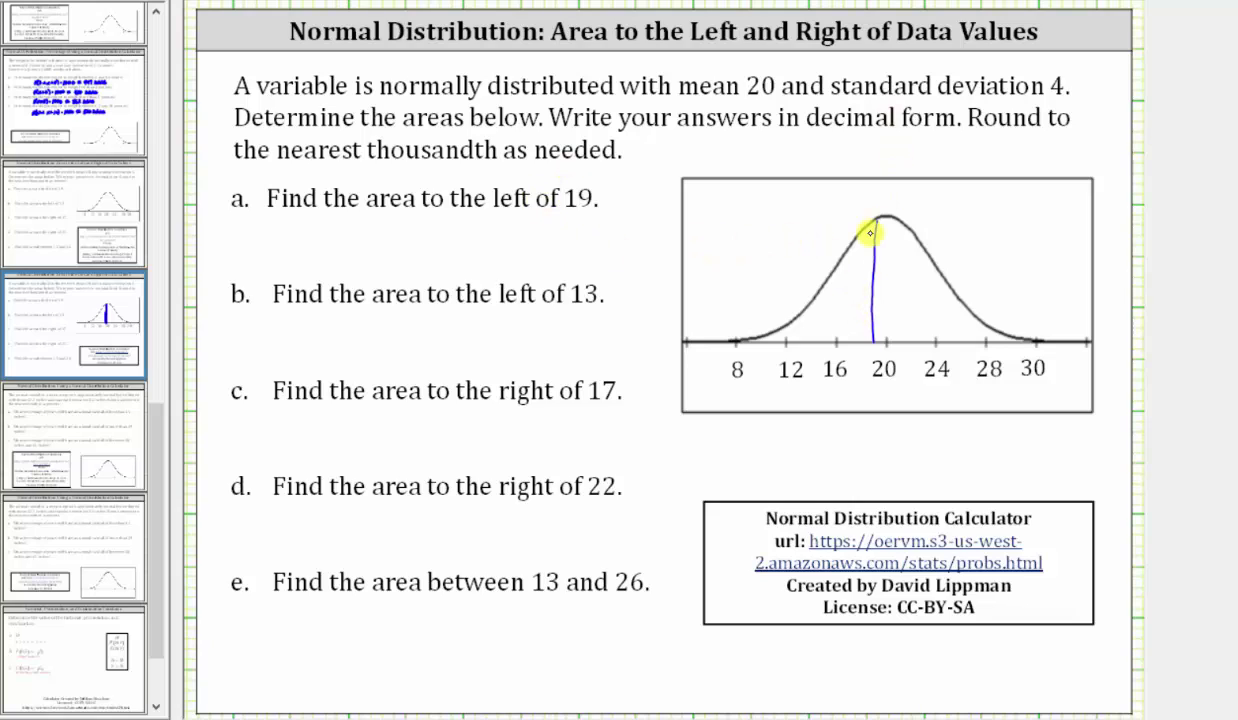
mouse_move(850, 247)
left_mouse_down()
mouse_move(867, 247)
mouse_move(866, 317)
left_mouse_up()
left_click_drag(787, 331, 864, 325)
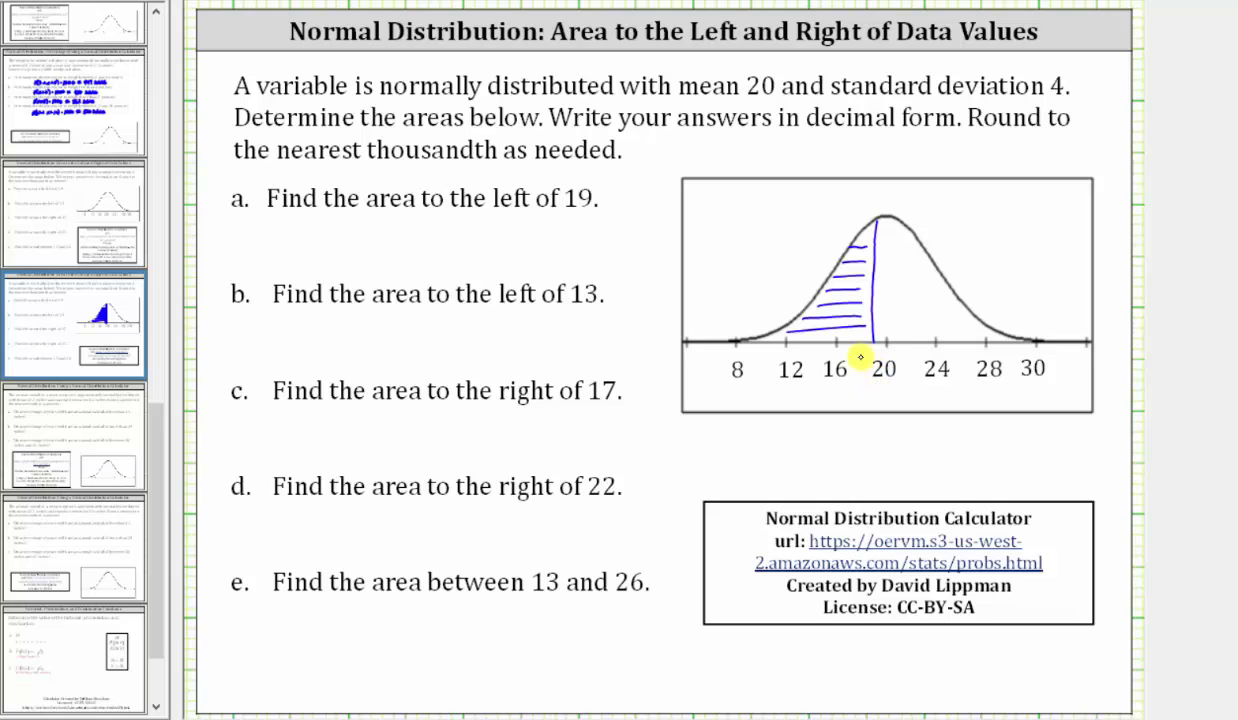
mouse_move(221, 263)
left_mouse_down()
mouse_move(227, 238)
mouse_move(227, 254)
mouse_move(396, 262)
left_mouse_up()
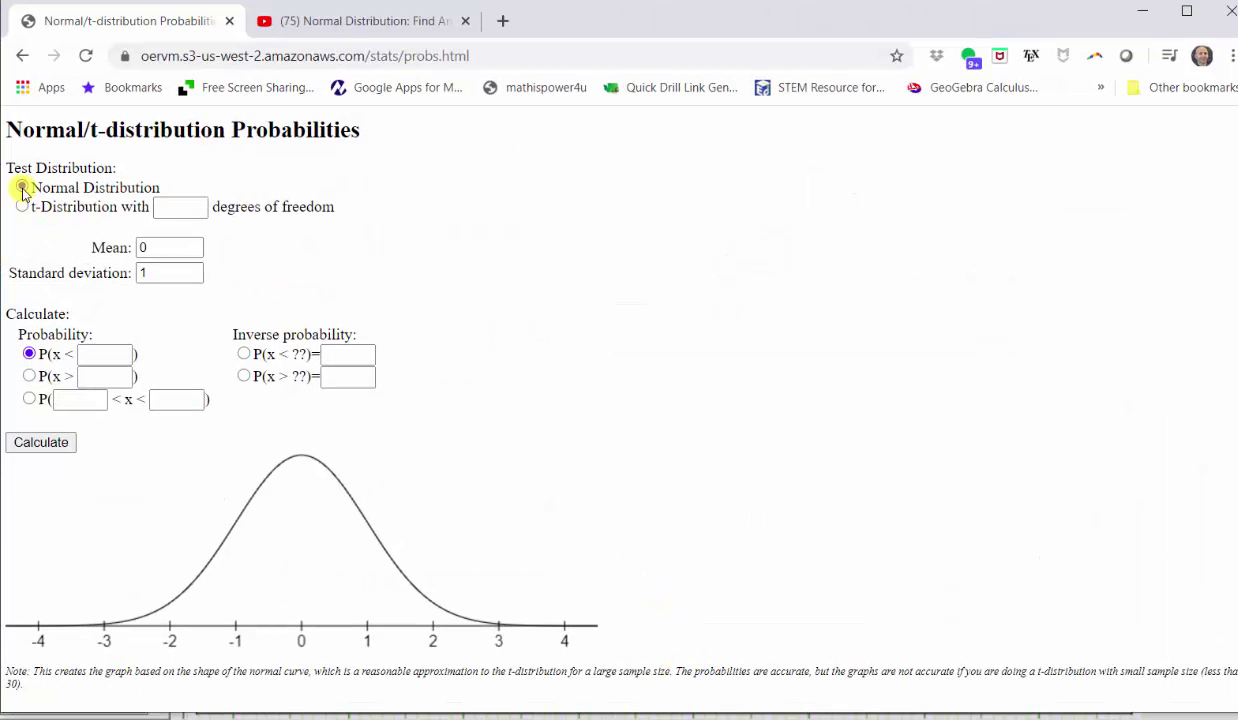
Step: Compute P(x<19) = 0.401294 for mean 20, SD 4, and write ≈ 0.401 under part a
left_click(157, 246)
key("BackSpace")
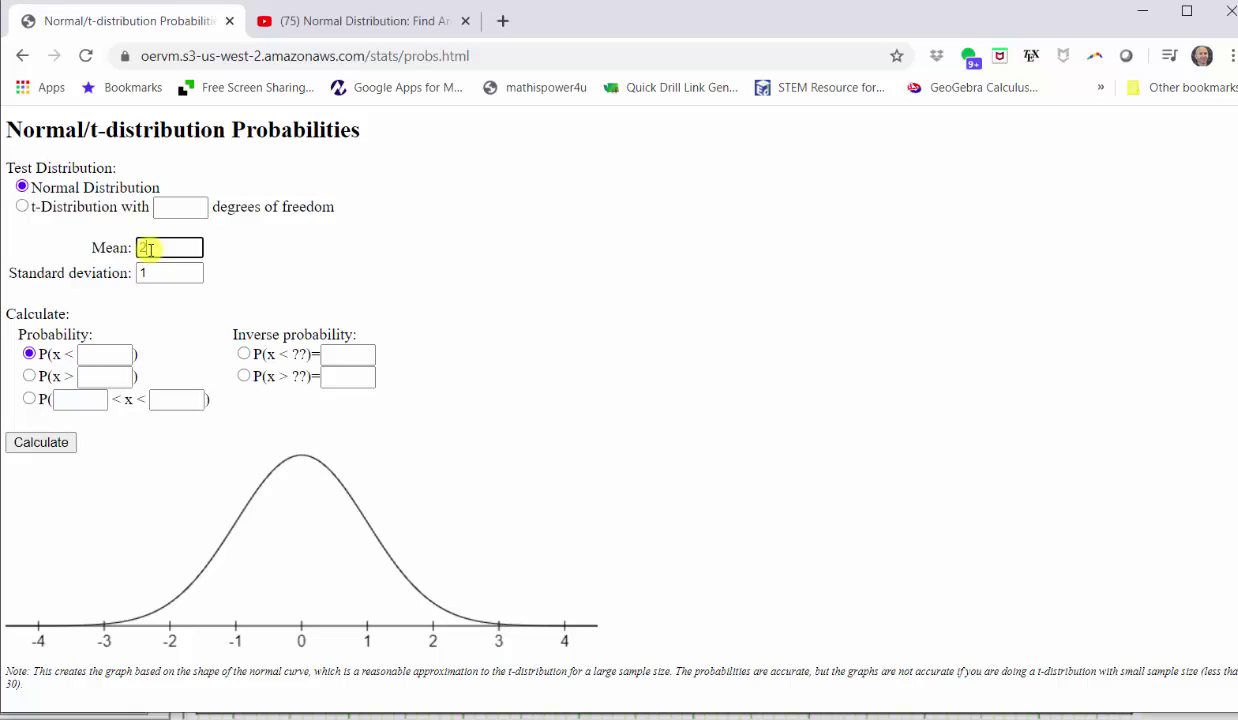
key("Tab")
type("4")
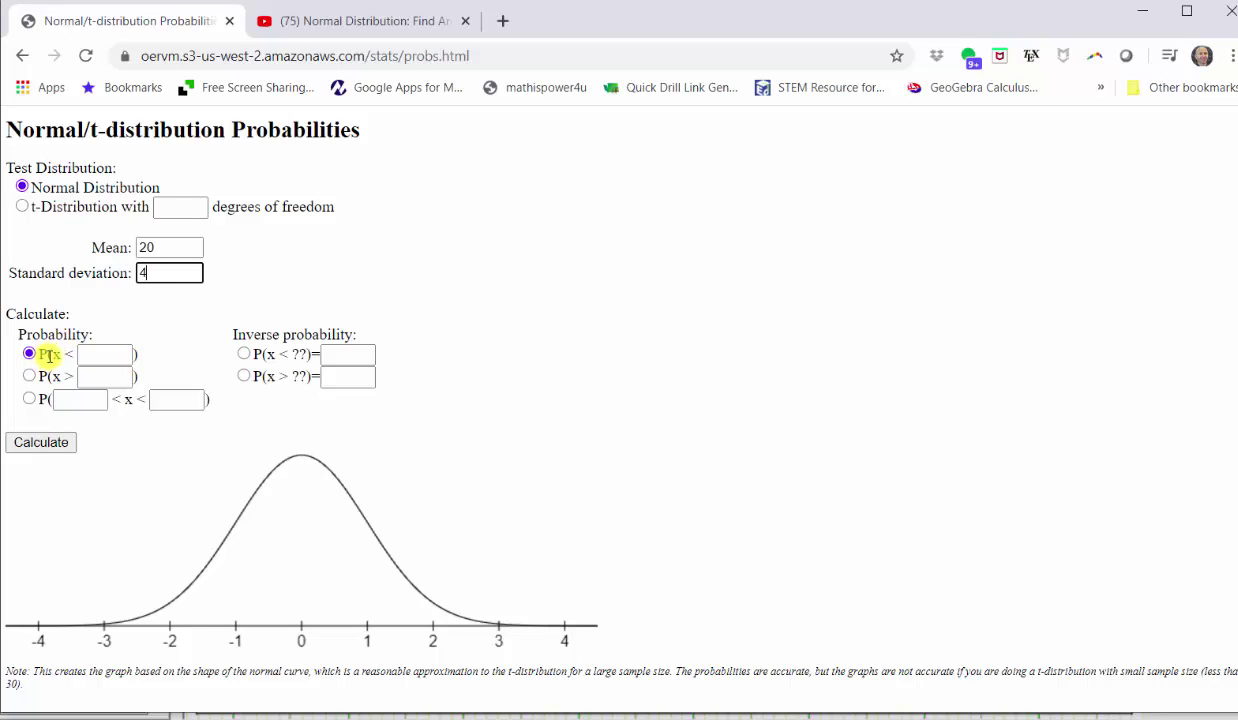
left_click(112, 352)
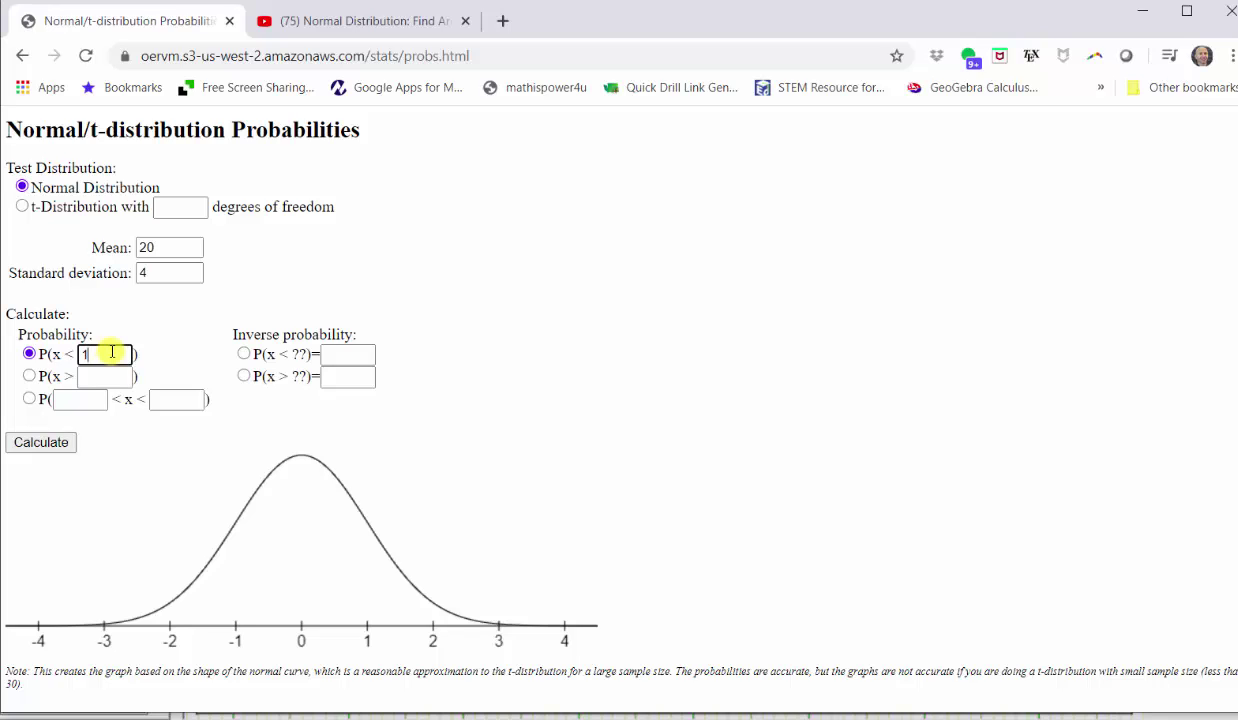
left_click(40, 442)
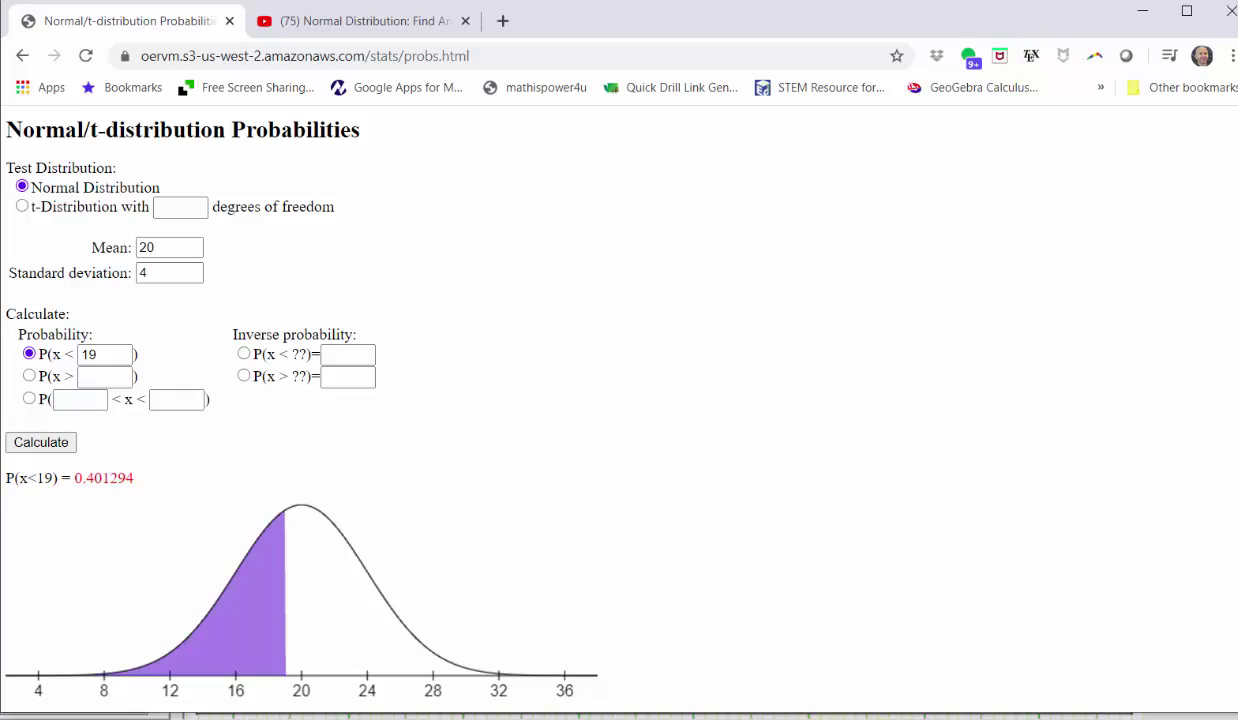
left_click(850, 715)
mouse_move(405, 245)
left_mouse_down()
mouse_move(519, 238)
mouse_move(513, 256)
left_mouse_up()
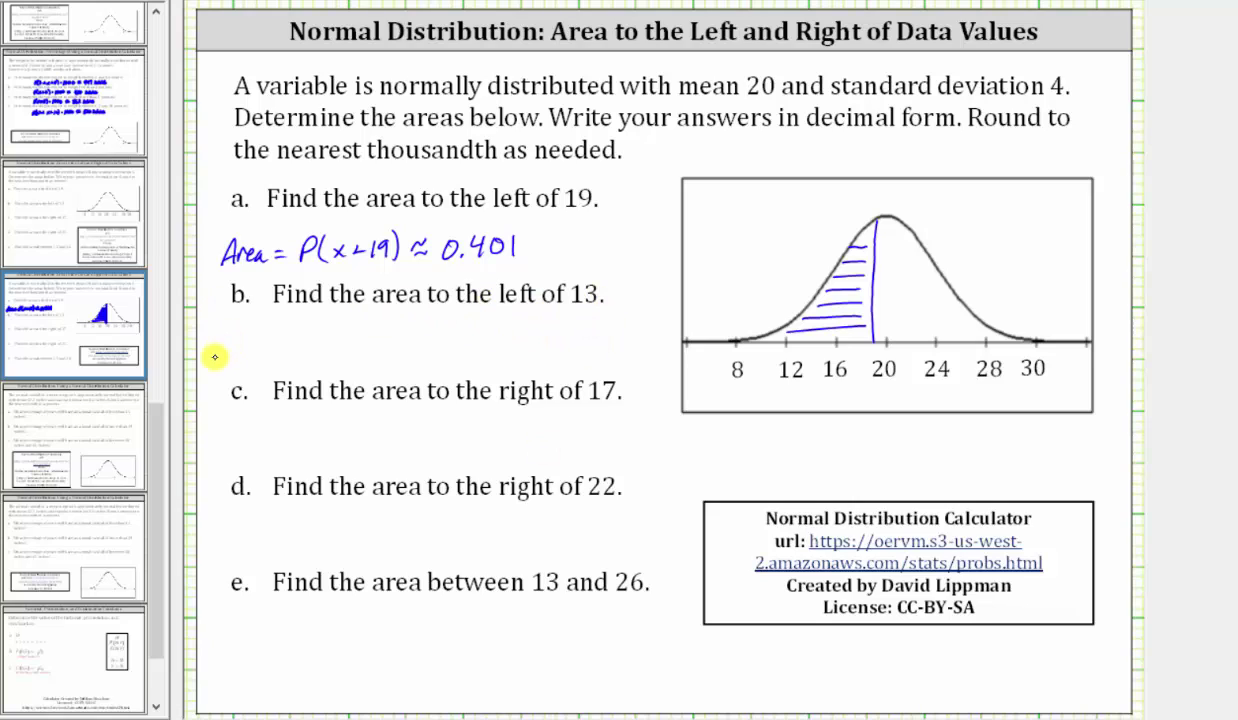
Step: Handwrite Area = P(x<13) ≈ beneath part b
mouse_move(215, 353)
left_mouse_down()
mouse_move(222, 334)
mouse_move(432, 342)
left_mouse_up()
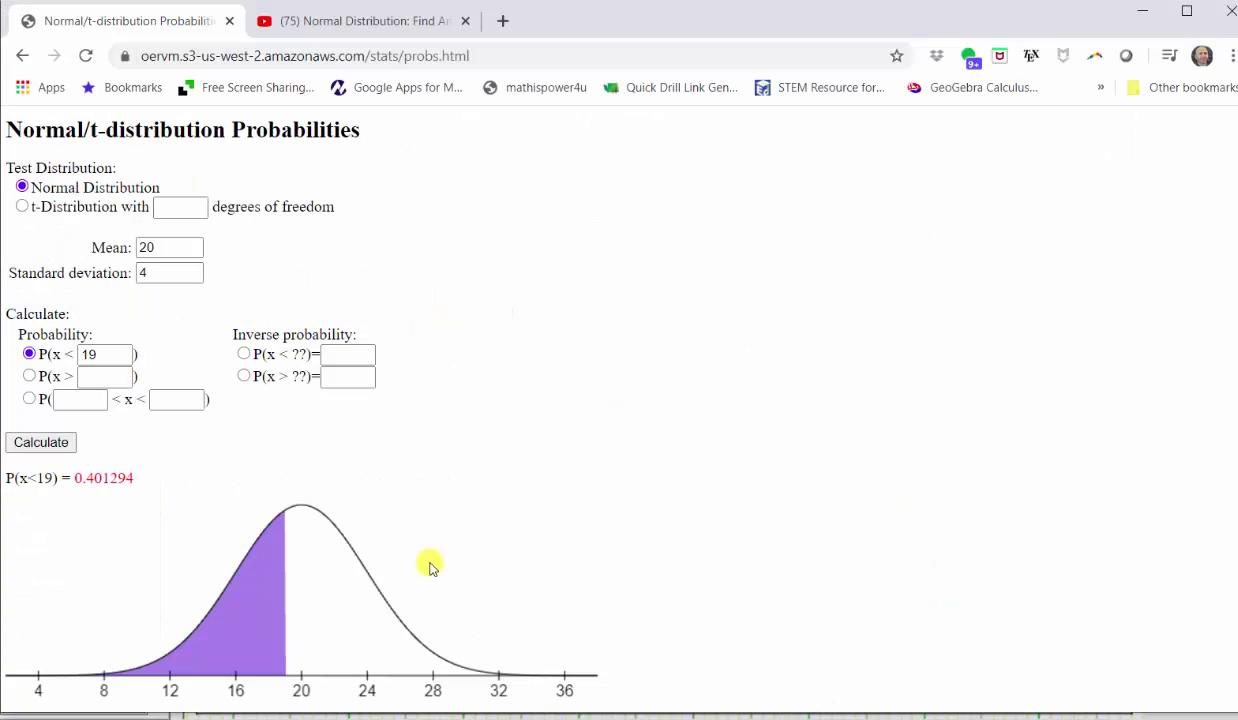
Step: Replace 19 with 13 in the P(x<) box and calculate, giving 0.040059
left_click(120, 368)
left_click_drag(120, 356, 6, 342)
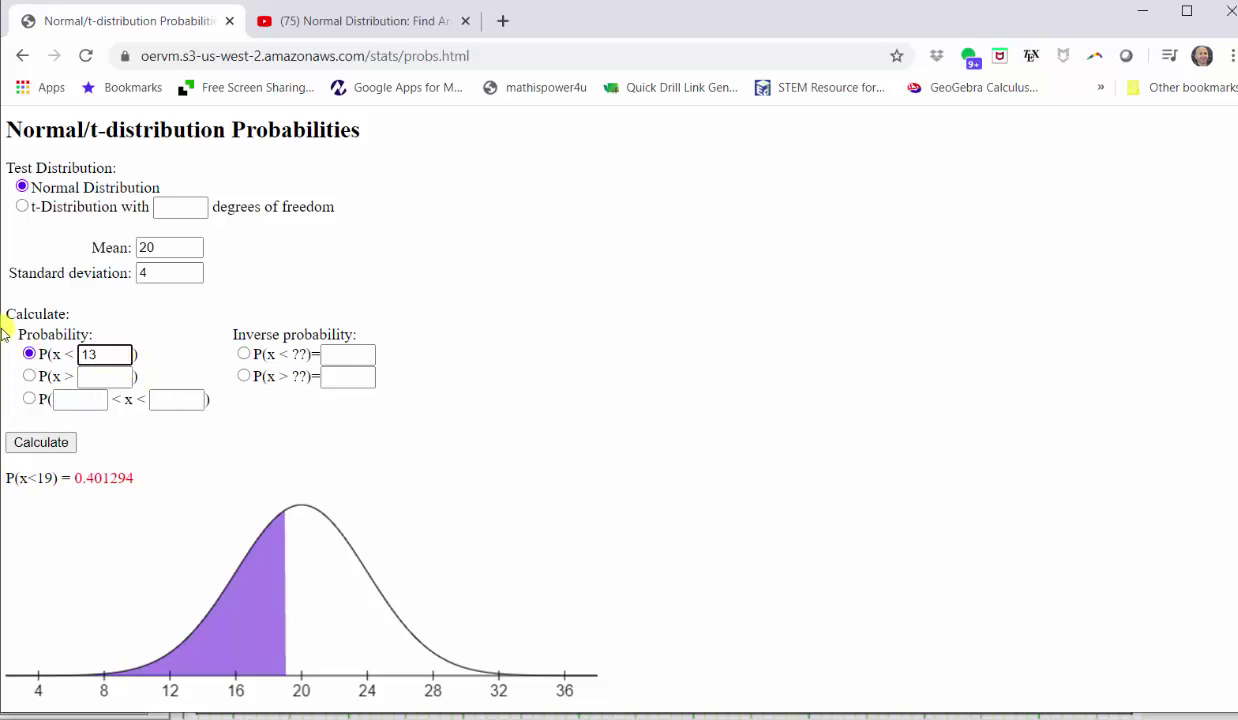
type("13")
left_click(24, 443)
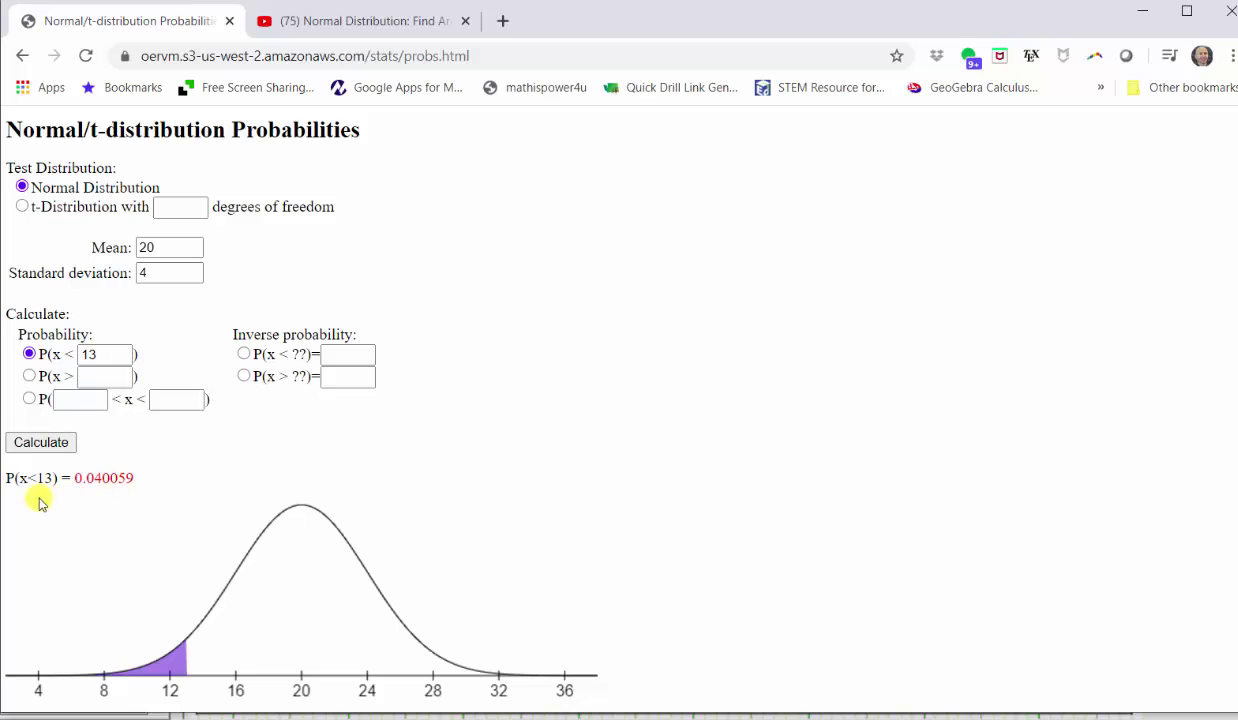
Step: Write 0.040 as part b's answer and erase part a's shading from the curve
left_click(860, 650)
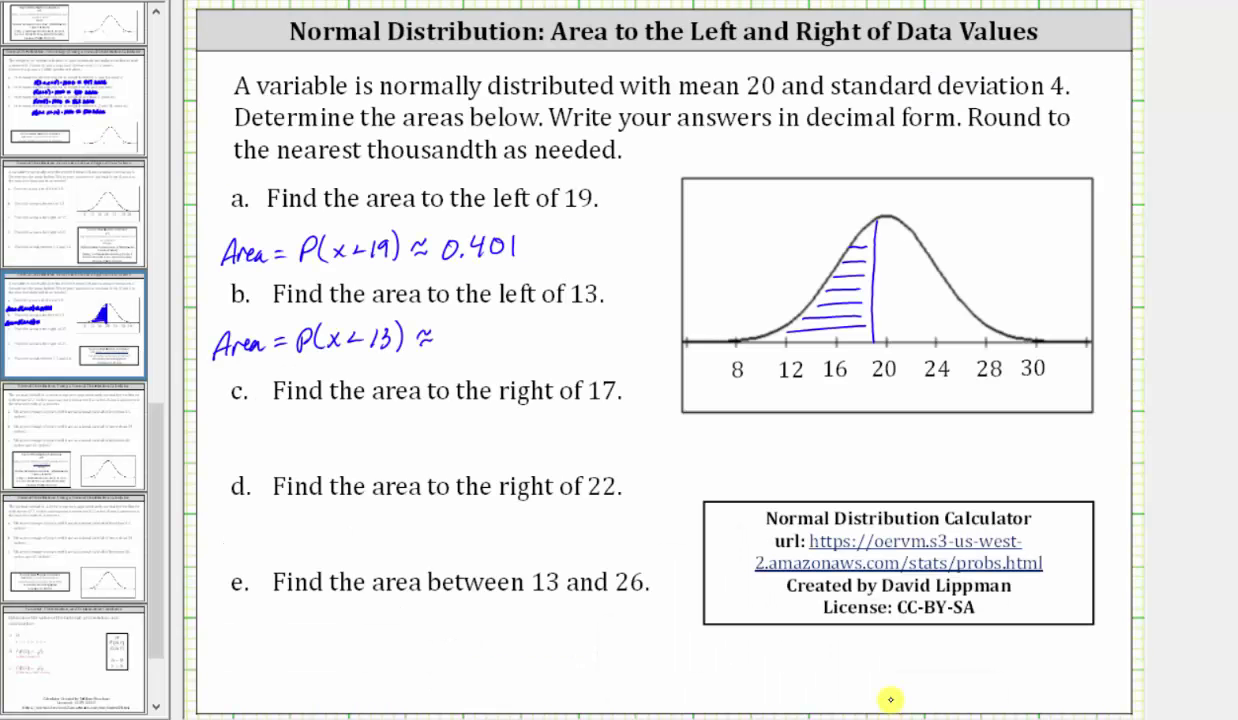
left_click(462, 344)
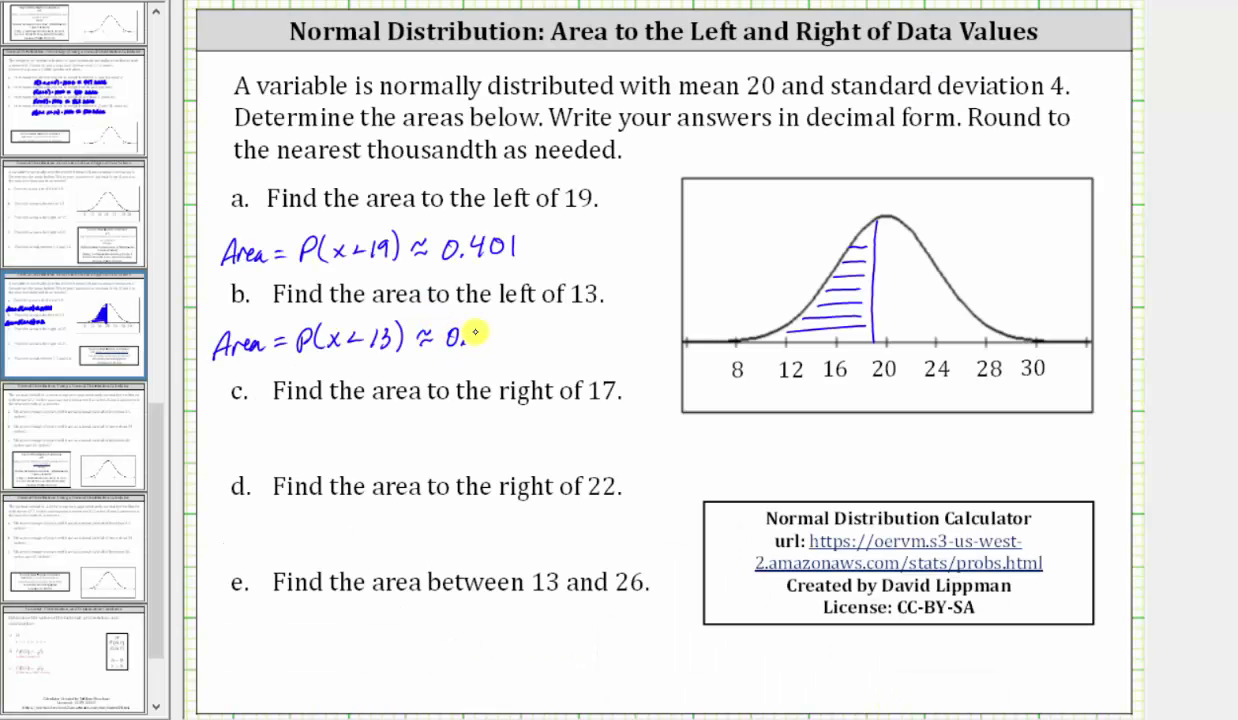
mouse_move(497, 324)
left_mouse_down()
mouse_move(506, 338)
mouse_move(521, 329)
left_mouse_up()
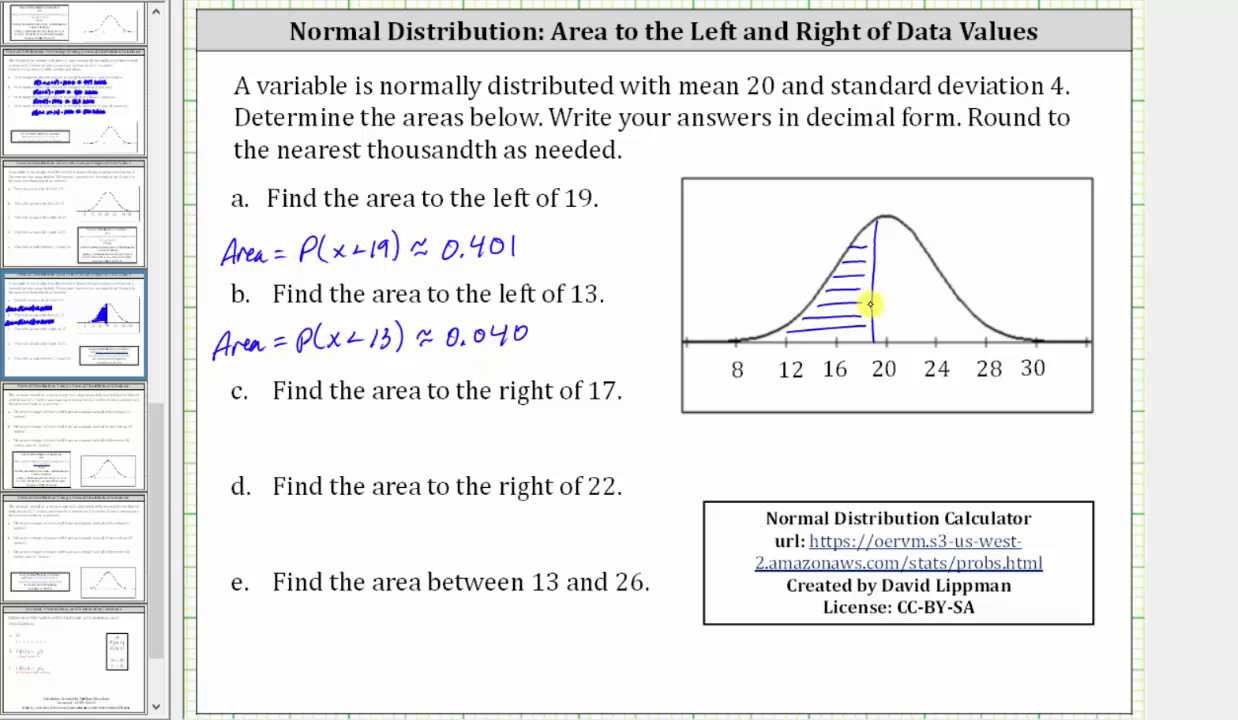
mouse_move(885, 295)
left_mouse_down()
mouse_move(829, 312)
mouse_move(826, 287)
left_mouse_up()
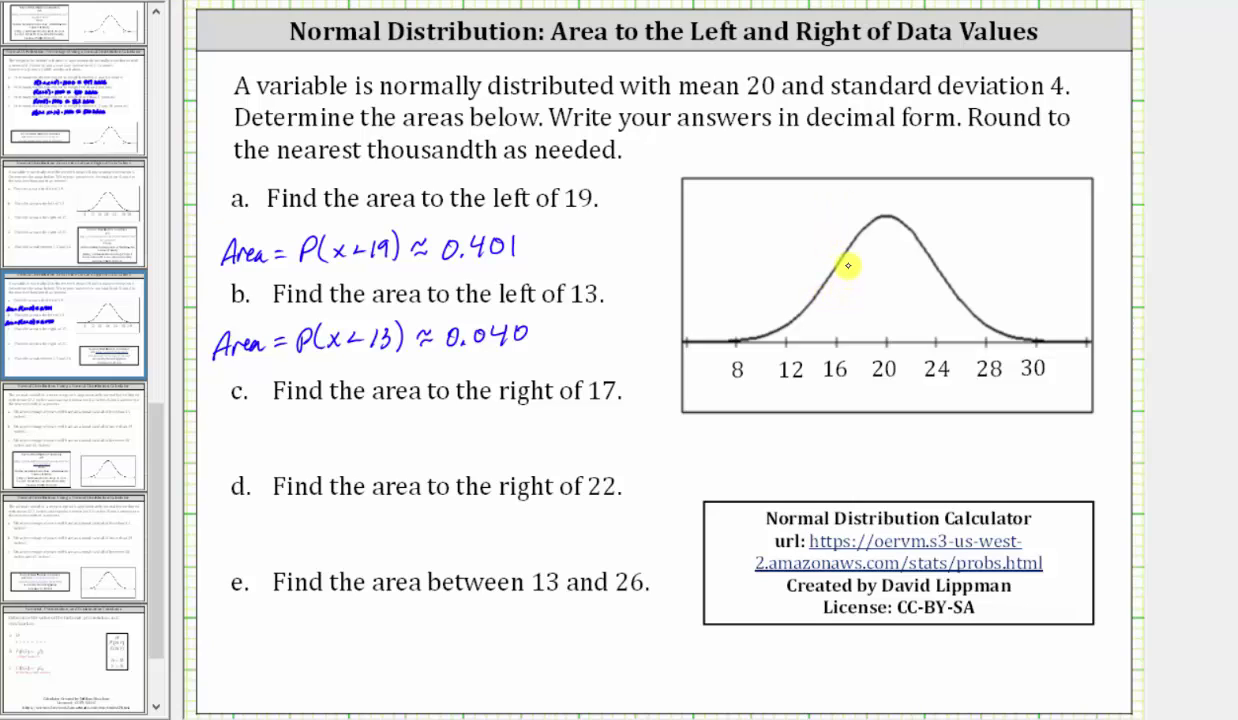
Step: Mark 17 on the curve, shade right of it, and write Area = P(x>17) ≈ under part c
left_click_drag(847, 258, 847, 341)
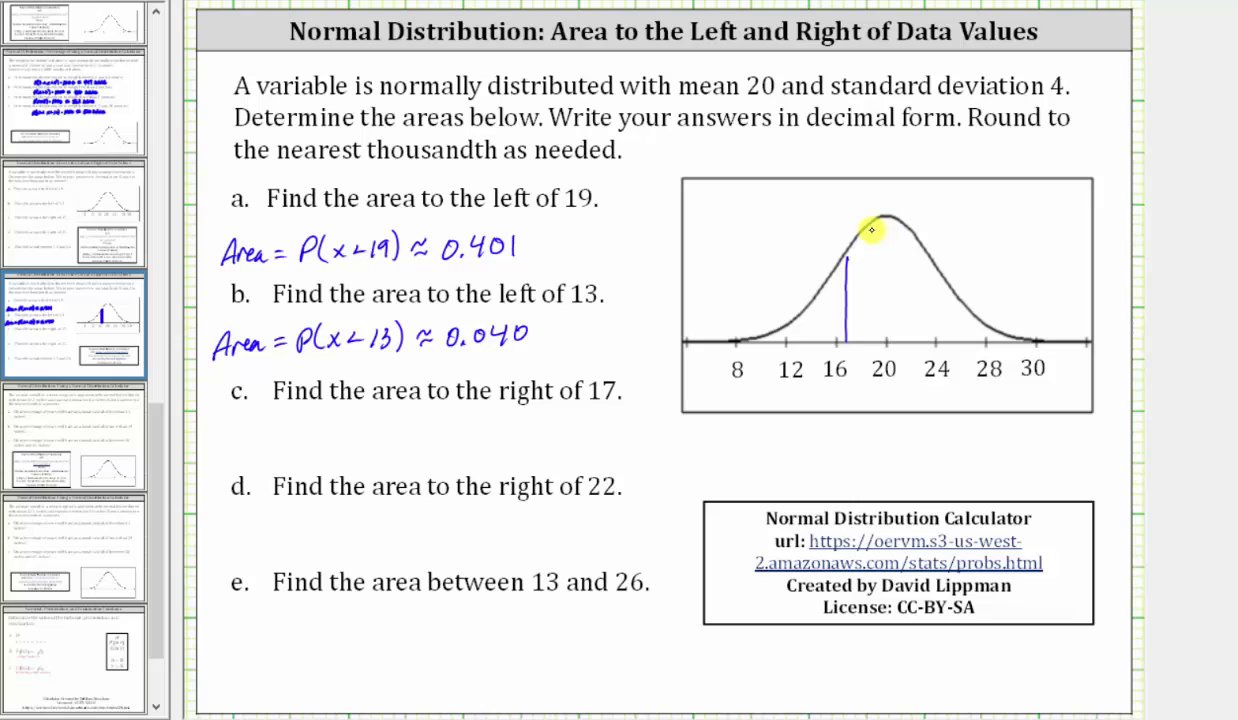
mouse_move(871, 230)
left_mouse_down()
mouse_move(860, 258)
mouse_move(919, 269)
mouse_move(845, 276)
mouse_move(919, 291)
mouse_move(903, 331)
mouse_move(989, 329)
mouse_move(1006, 315)
left_mouse_up()
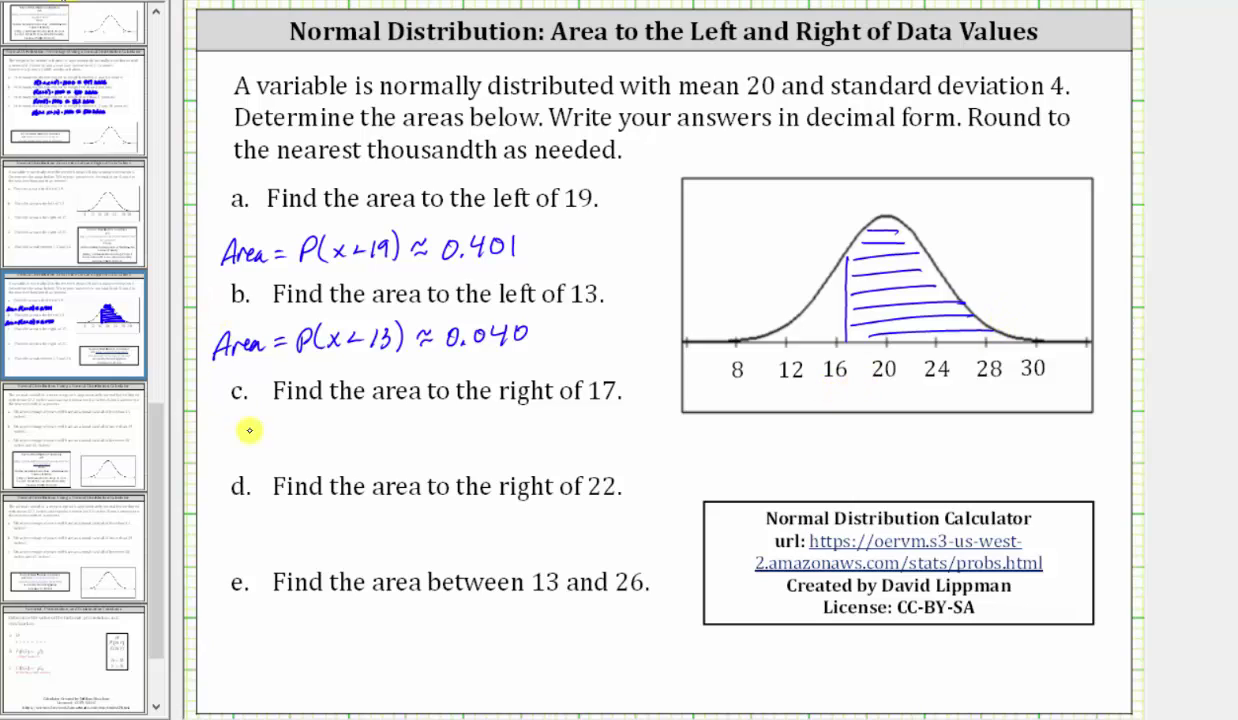
mouse_move(213, 450)
left_mouse_down()
mouse_move(279, 444)
mouse_move(323, 420)
mouse_move(334, 434)
mouse_move(410, 425)
mouse_move(441, 440)
left_mouse_up()
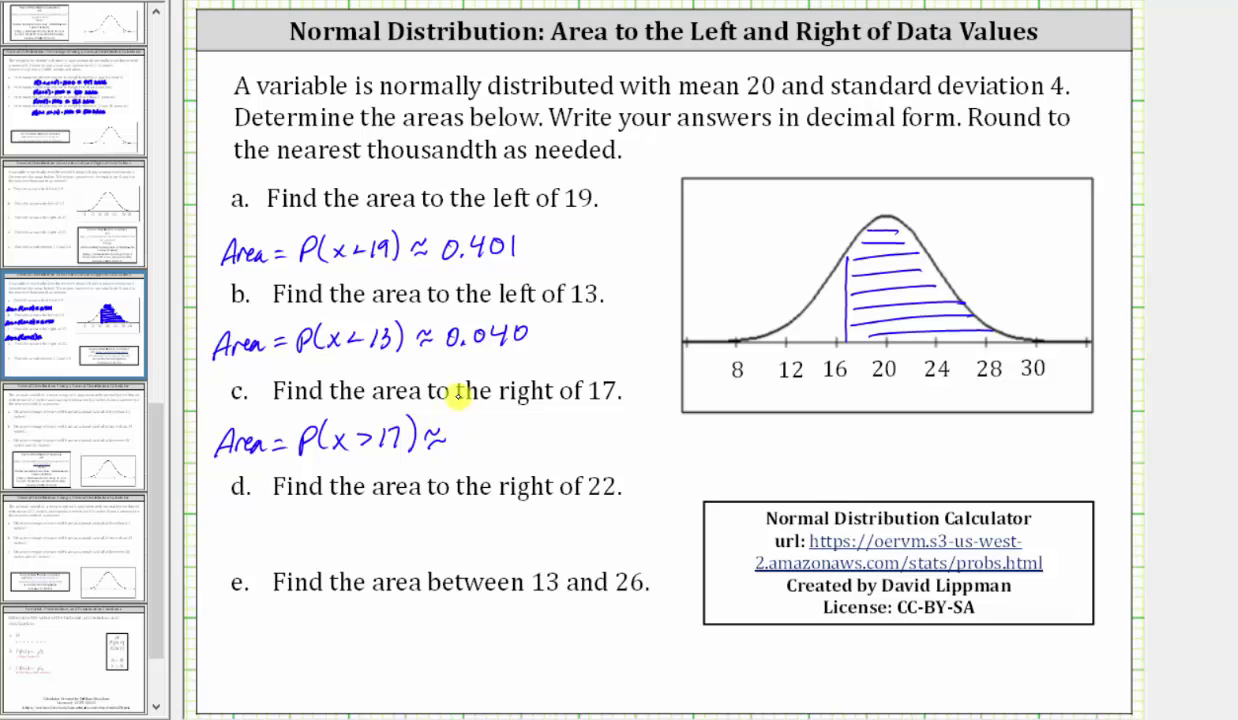
left_click(755, 660)
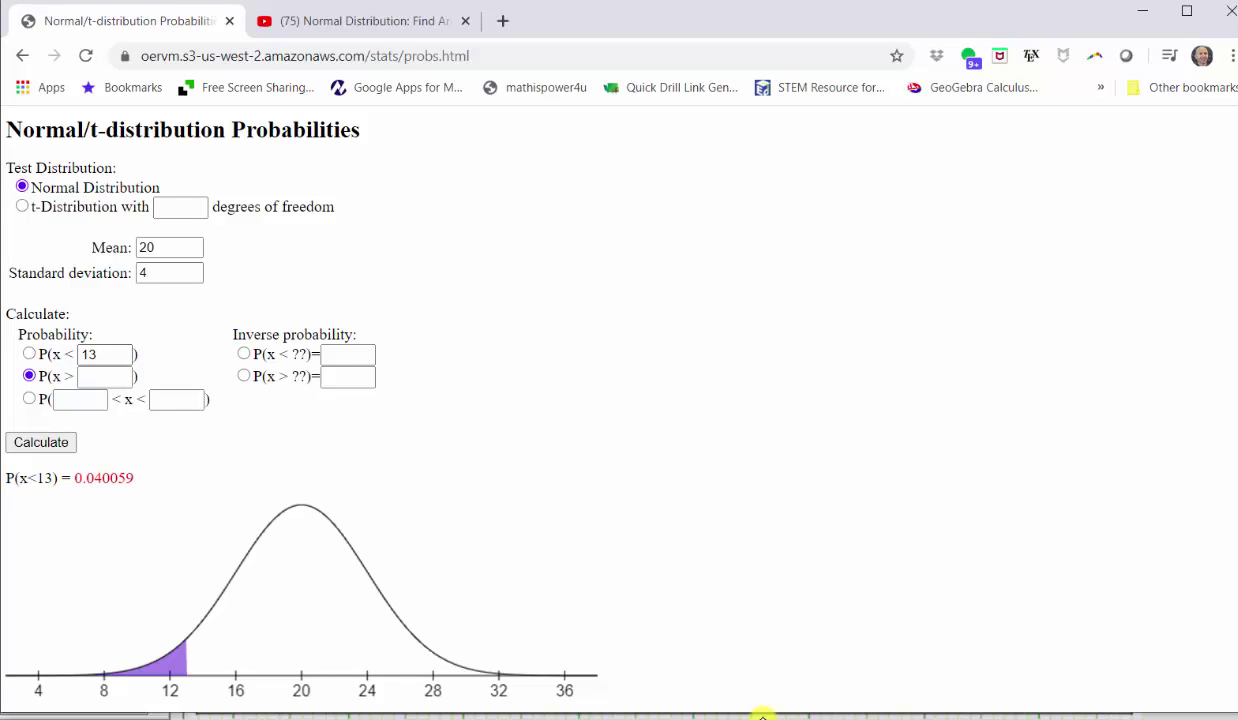
Step: Move the 17 to the P(x>) box and calculate, giving P(x>17) = 0.773373
key("Tab")
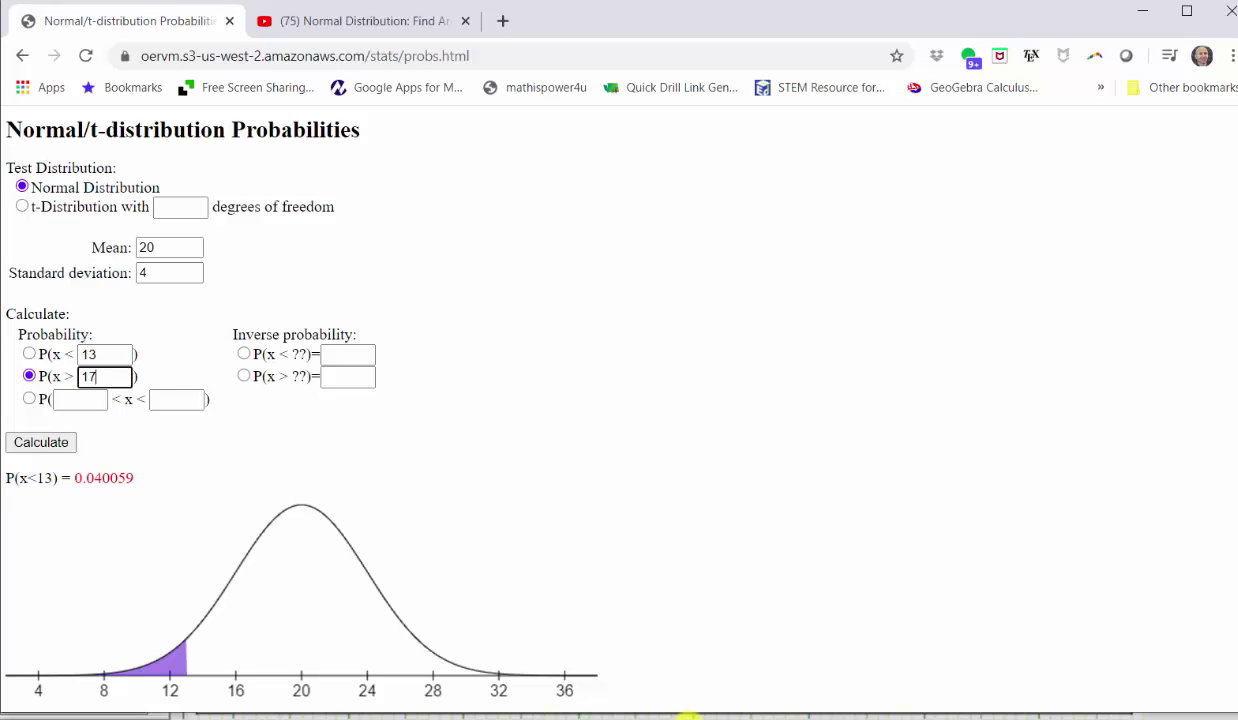
left_click(72, 446)
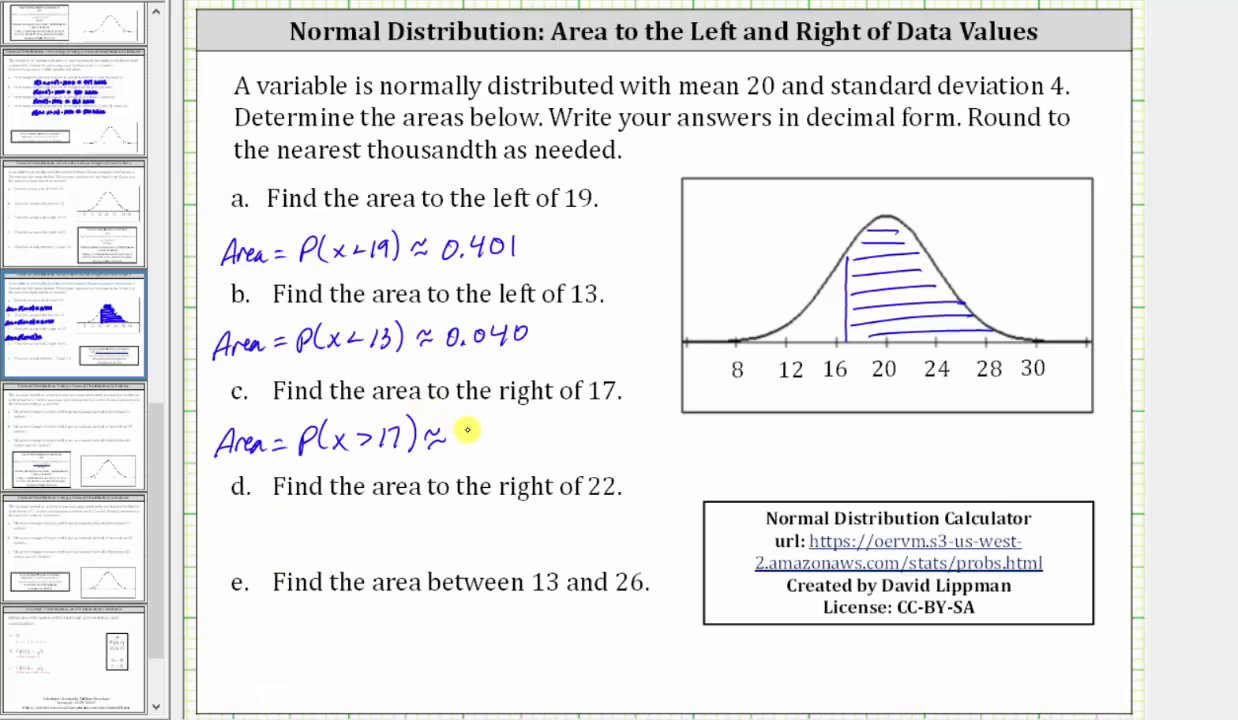
Step: Write 0.773 for part c and Area = P(x>22) ≈ under part d
mouse_move(474, 428)
left_mouse_down()
mouse_move(468, 447)
mouse_move(477, 430)
mouse_move(537, 432)
left_mouse_up()
left_click(483, 443)
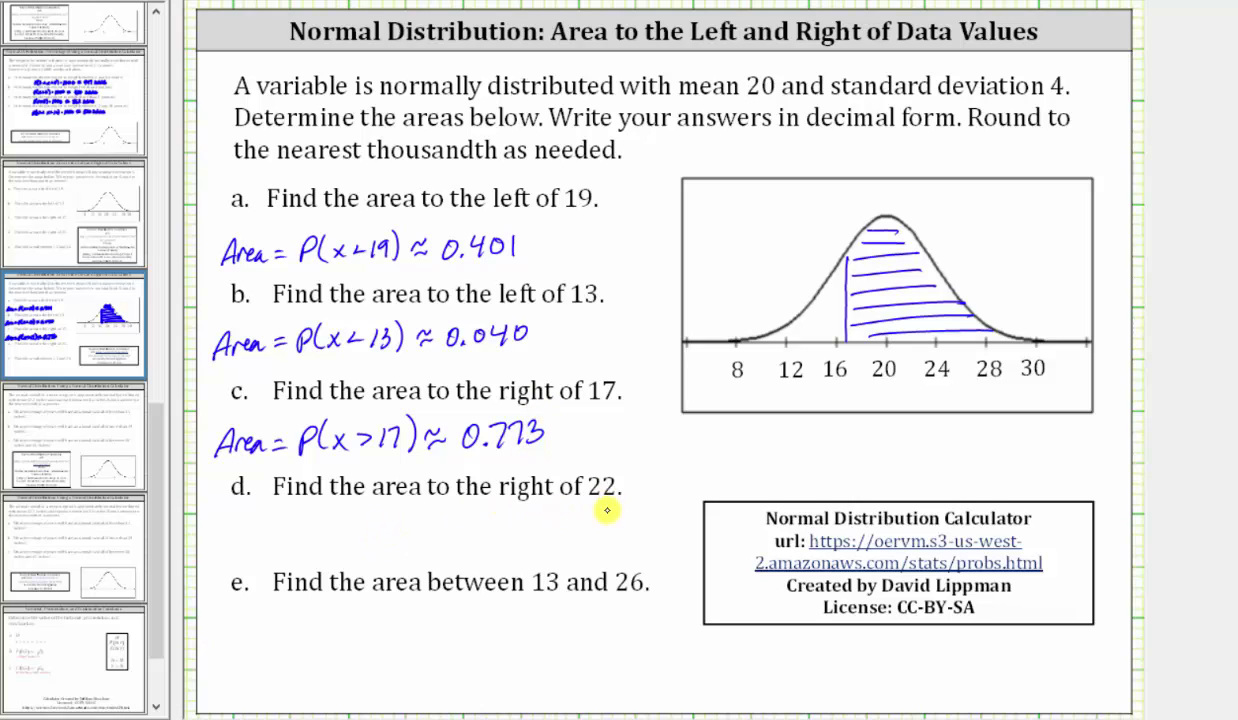
mouse_move(215, 545)
left_mouse_down()
mouse_move(228, 516)
mouse_move(236, 534)
mouse_move(257, 533)
mouse_move(326, 506)
mouse_move(340, 533)
mouse_move(374, 518)
mouse_move(456, 523)
left_mouse_up()
left_click_drag(434, 535, 457, 532)
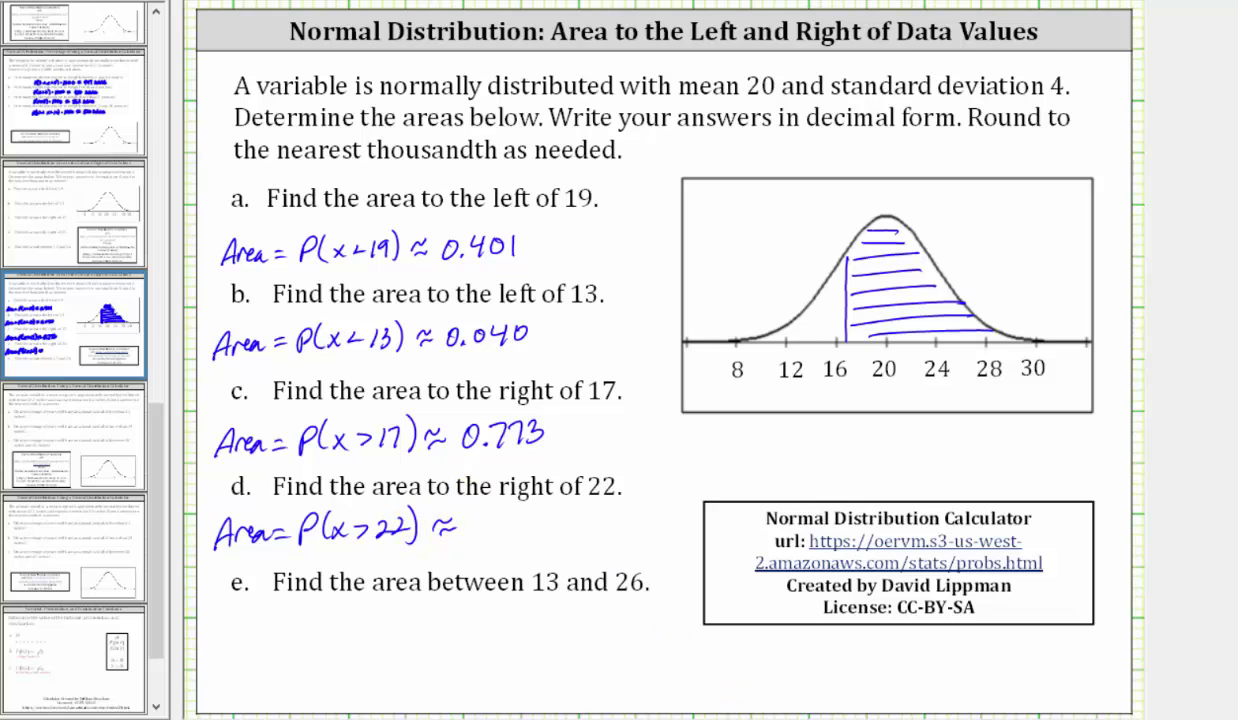
key("alt+Tab")
left_click_drag(116, 378, 75, 376)
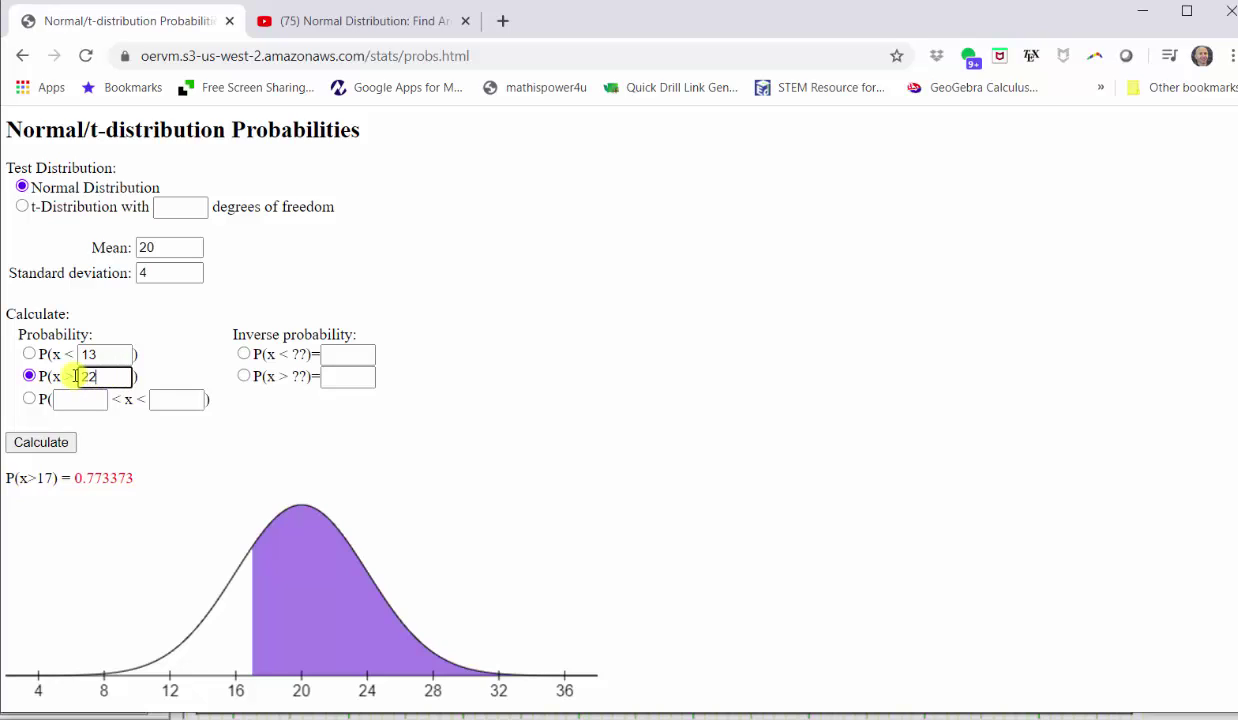
Step: Enter 22 to get P(x>22) = 0.308538, then write ≈ 0.309 for part d
type("22")
left_click(38, 442)
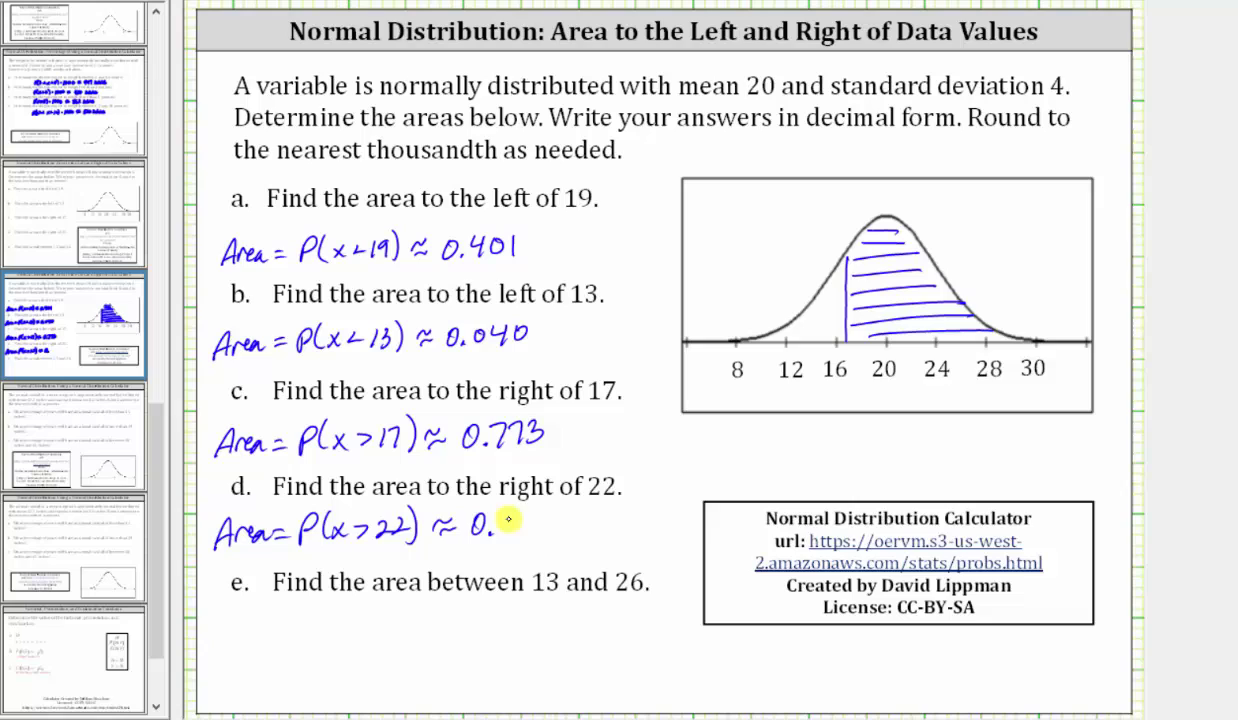
mouse_move(494, 512)
left_mouse_down()
mouse_move(508, 534)
mouse_move(528, 516)
mouse_move(546, 540)
left_mouse_up()
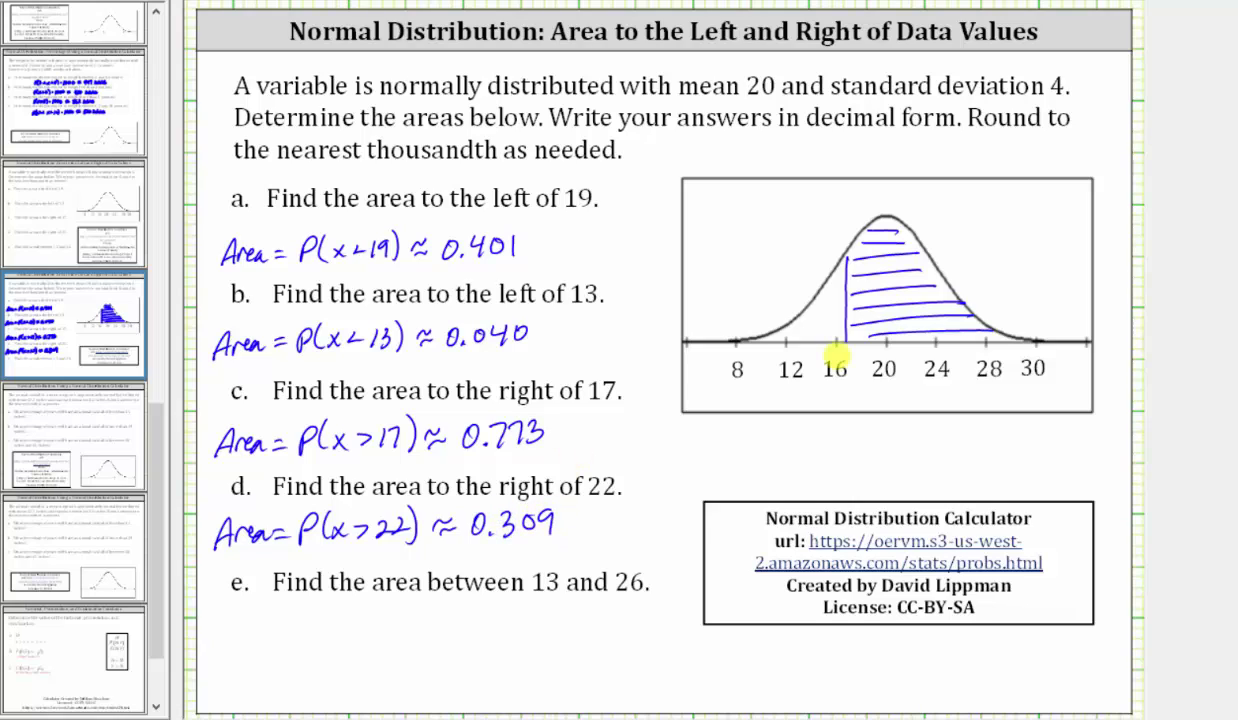
Step: Erase the old shading, mark 13 and 26 on the curve, and shade between them
mouse_move(810, 344)
left_mouse_down()
mouse_move(855, 240)
mouse_move(940, 228)
left_mouse_up()
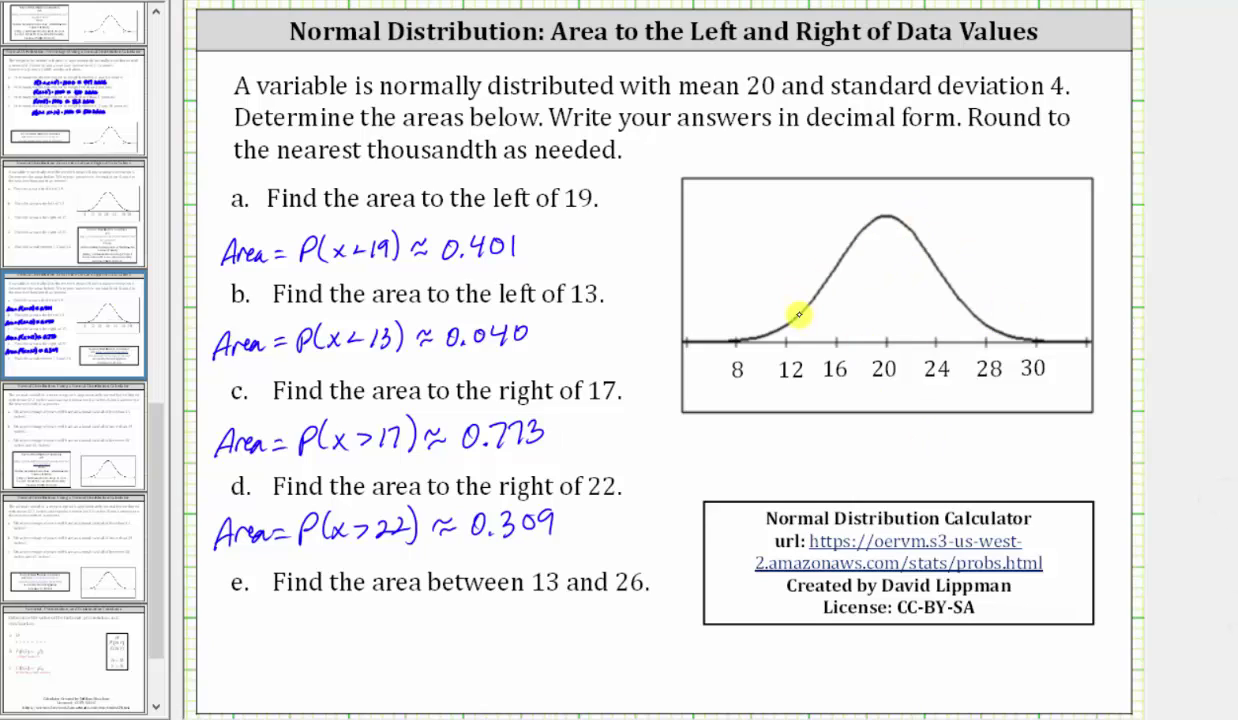
left_click_drag(799, 315, 796, 371)
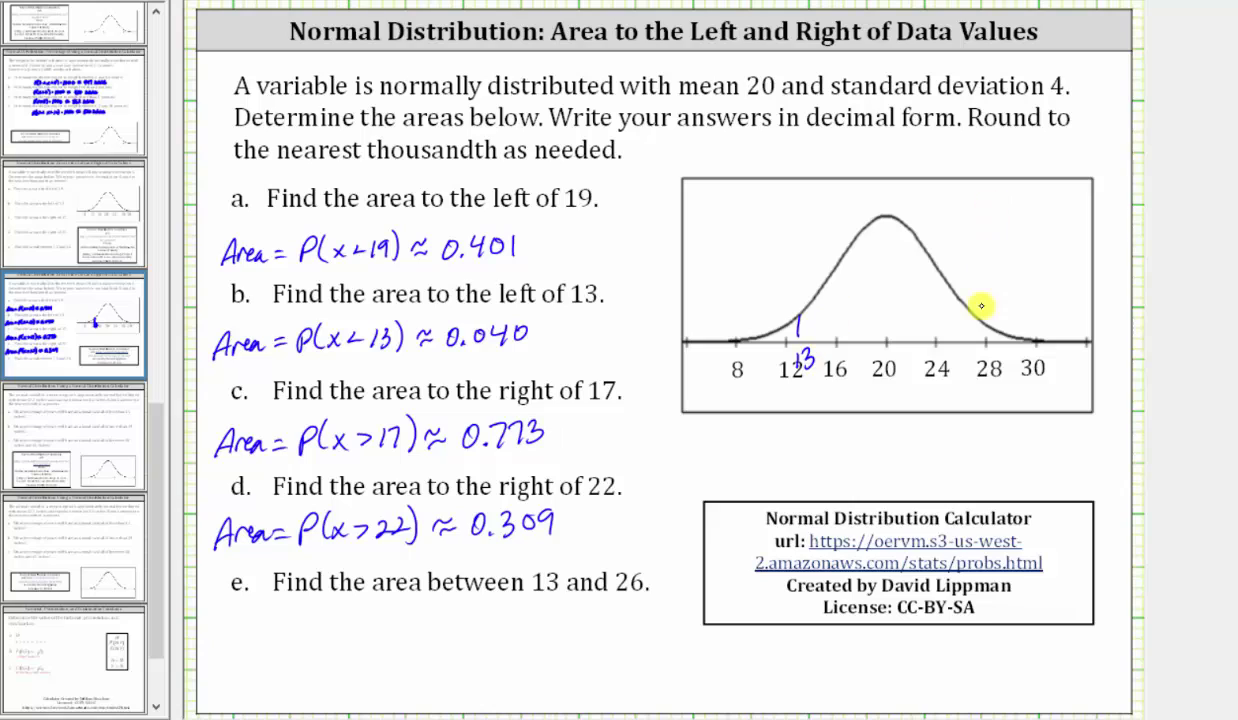
left_click_drag(959, 303, 969, 370)
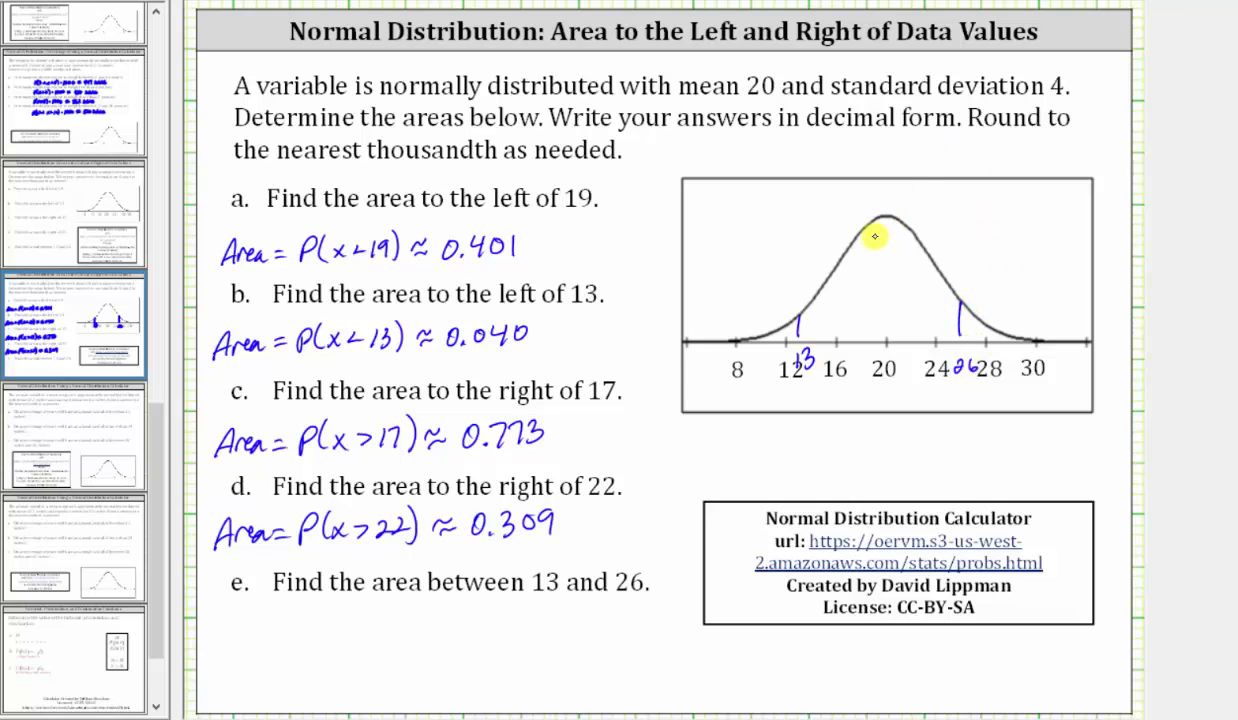
mouse_move(848, 252)
left_mouse_down()
mouse_move(903, 230)
mouse_move(905, 240)
left_mouse_up()
mouse_move(825, 272)
left_mouse_down()
mouse_move(920, 252)
mouse_move(935, 275)
left_mouse_up()
left_click_drag(800, 320, 912, 296)
left_click_drag(866, 333, 945, 320)
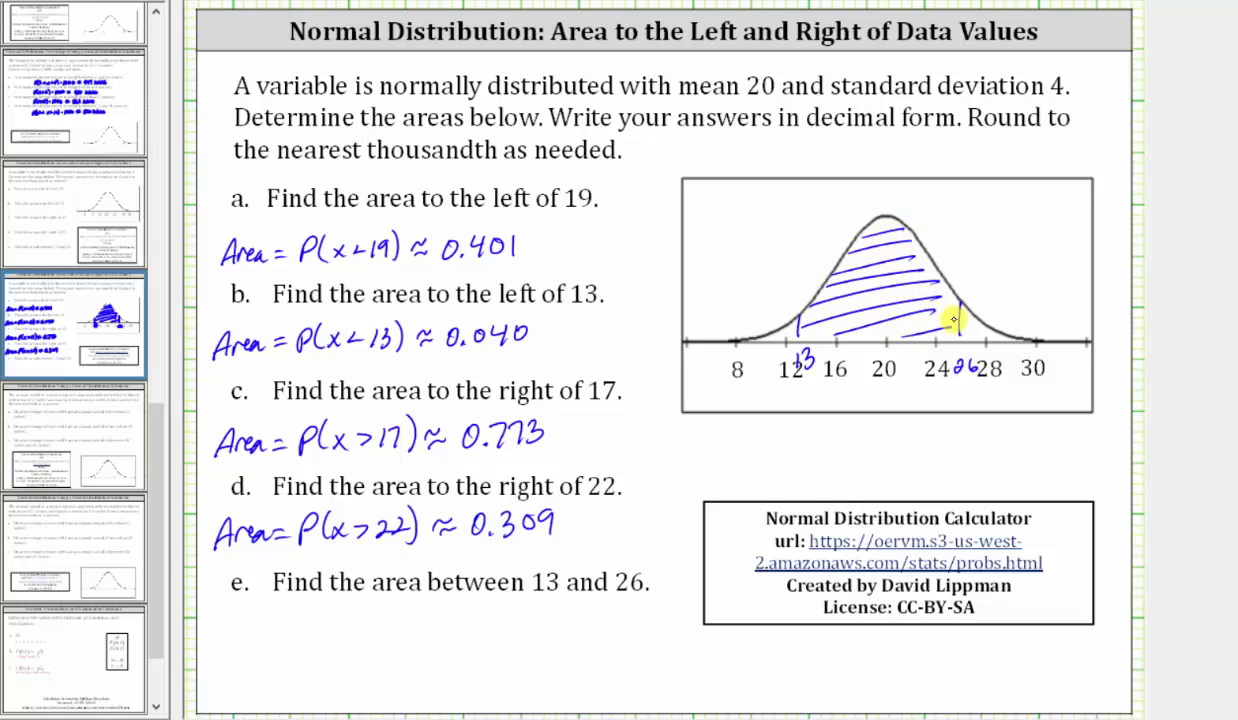
Step: Write Area = P(13 < x < 26) ≈ under part e
mouse_move(212, 650)
left_mouse_down()
mouse_move(224, 624)
mouse_move(234, 650)
mouse_move(262, 648)
left_mouse_up()
mouse_move(278, 638)
left_mouse_down()
mouse_move(283, 650)
mouse_move(285, 639)
left_mouse_up()
left_click_drag(264, 649, 396, 643)
mouse_move(397, 626)
left_mouse_down()
mouse_move(381, 643)
mouse_move(333, 650)
left_mouse_up()
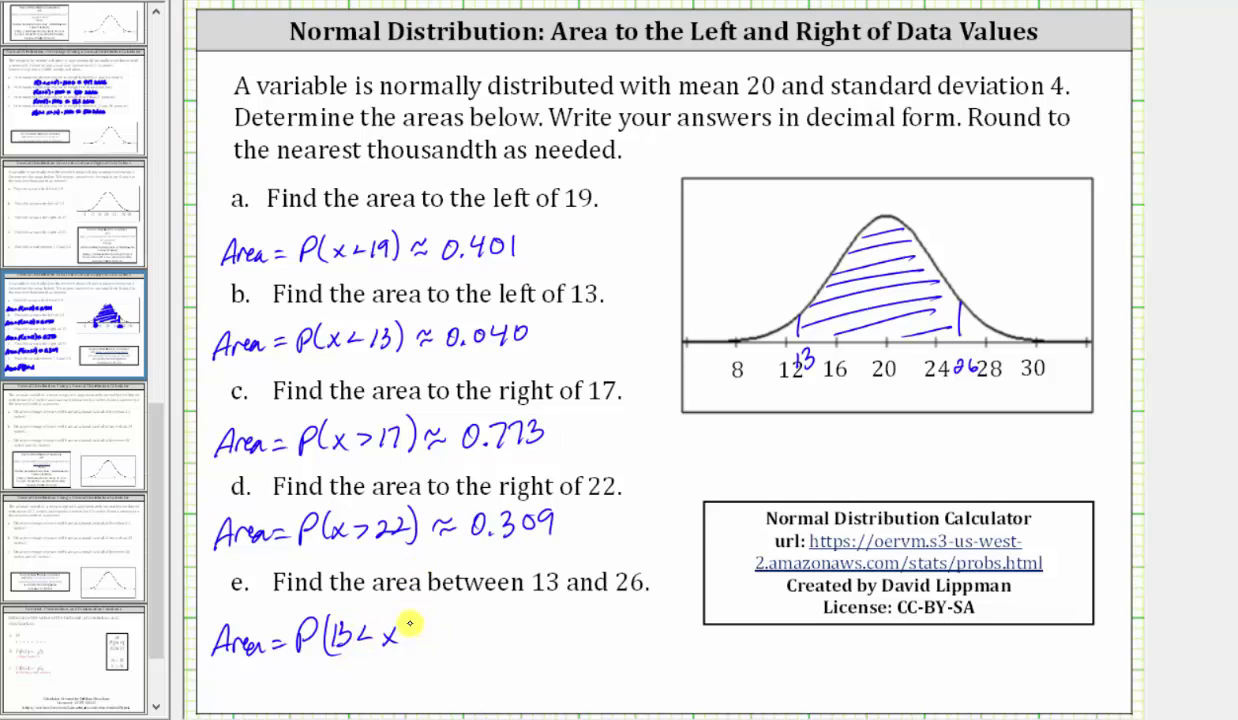
mouse_move(416, 628)
left_mouse_down()
mouse_move(420, 641)
mouse_move(466, 648)
mouse_move(507, 625)
left_mouse_up()
left_click_drag(488, 639, 508, 635)
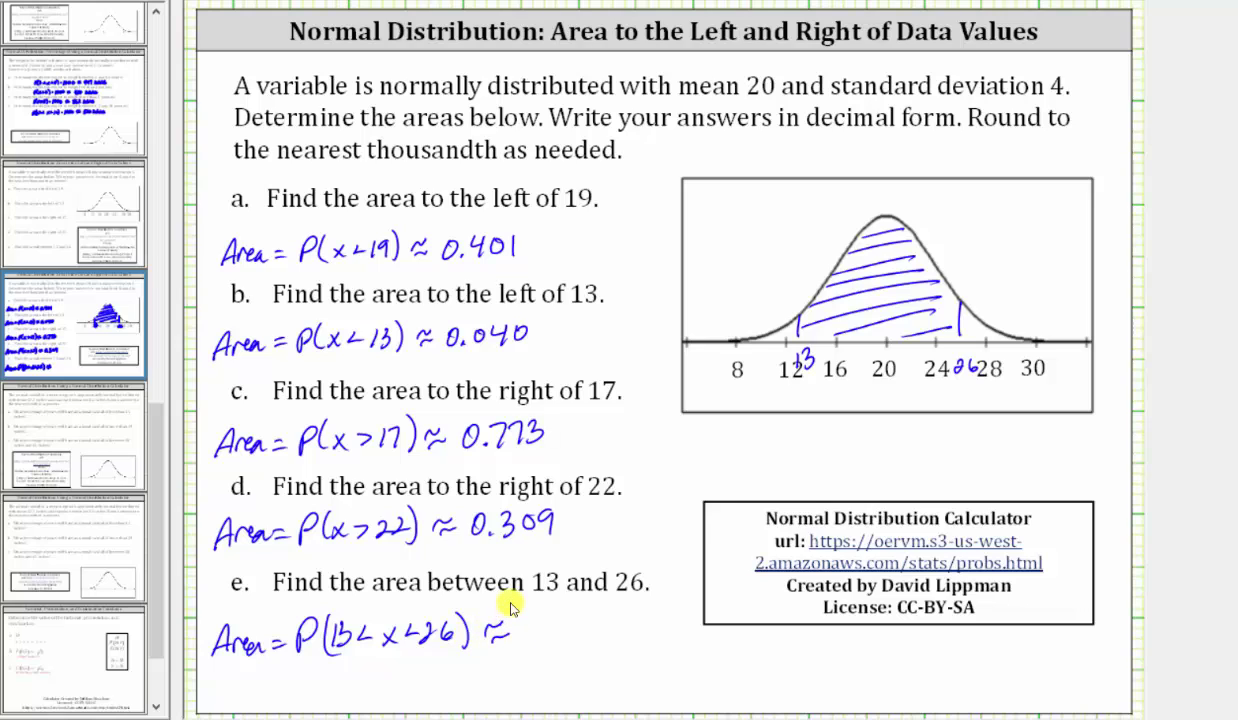
key("alt+Tab")
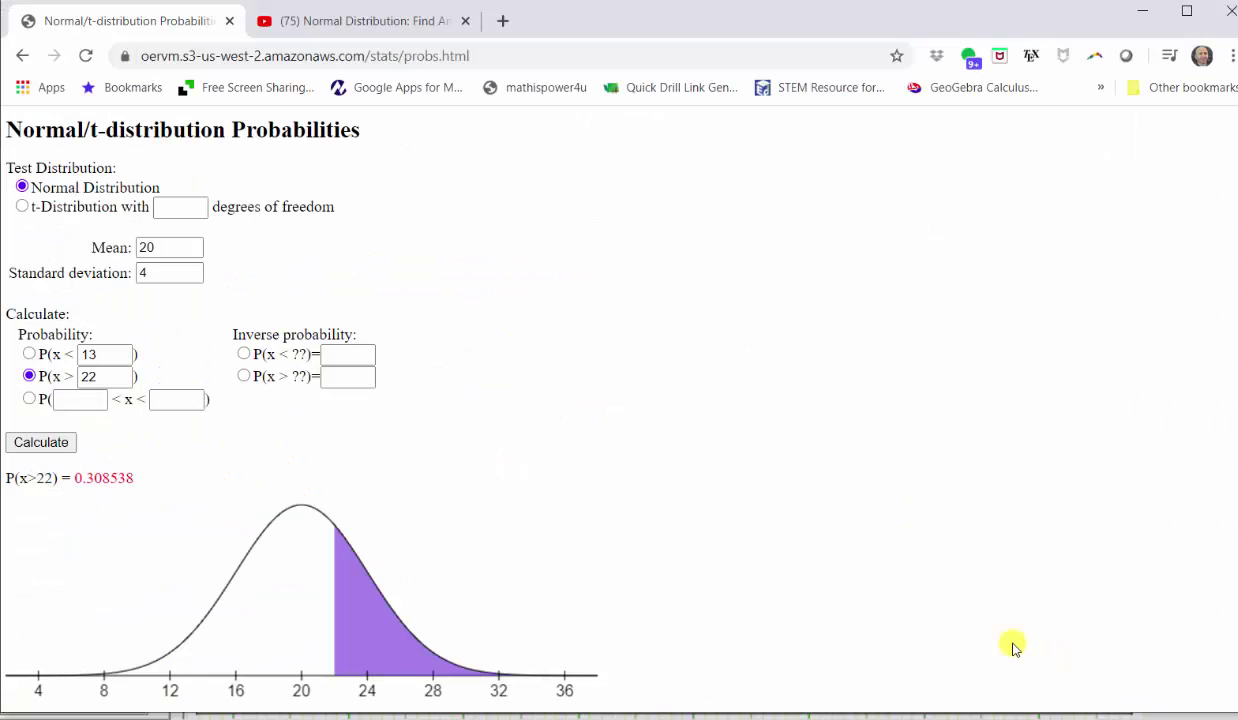
Step: Compute the between-values probability P(13 < x < 26) in the normal calculator, getting 0.893134
left_click(30, 399)
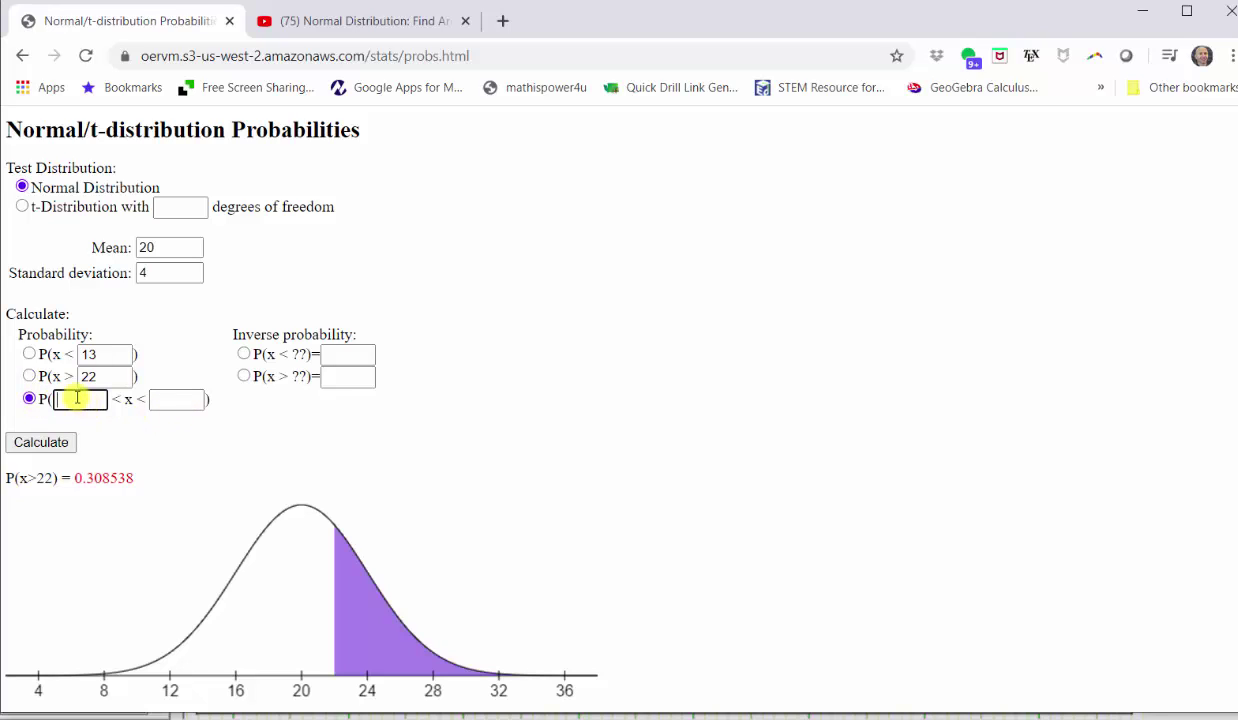
key("Tab")
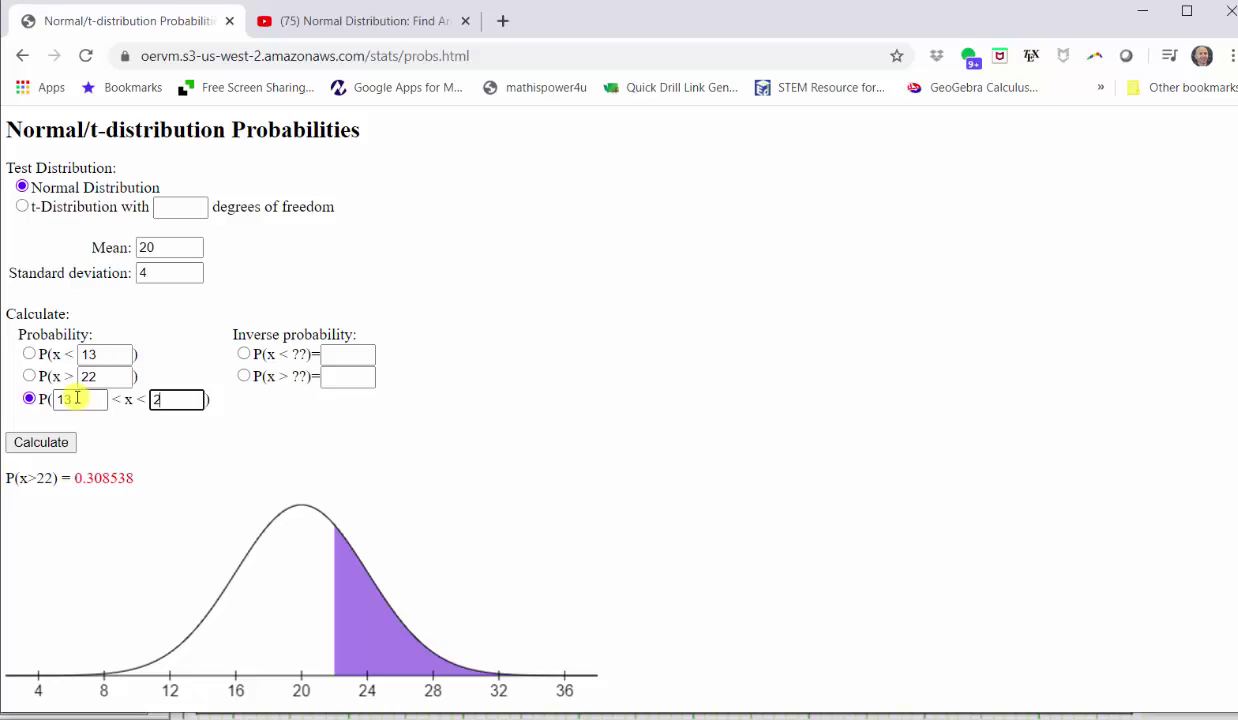
left_click(37, 446)
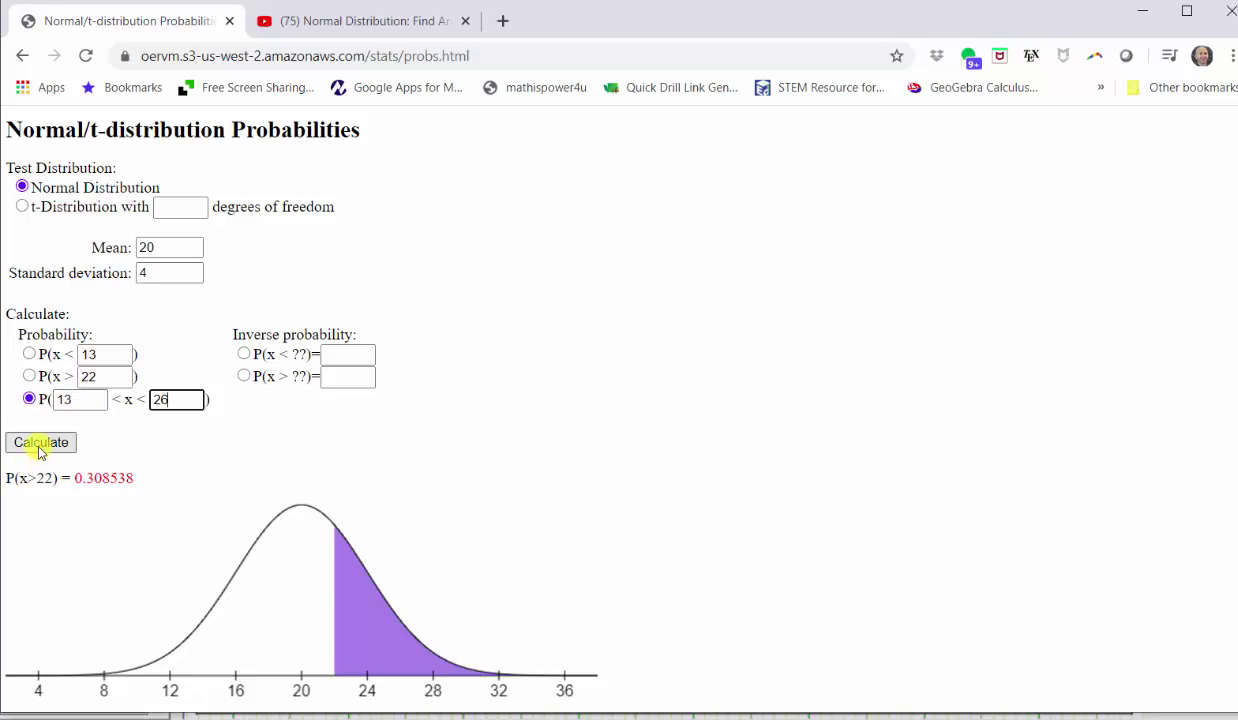